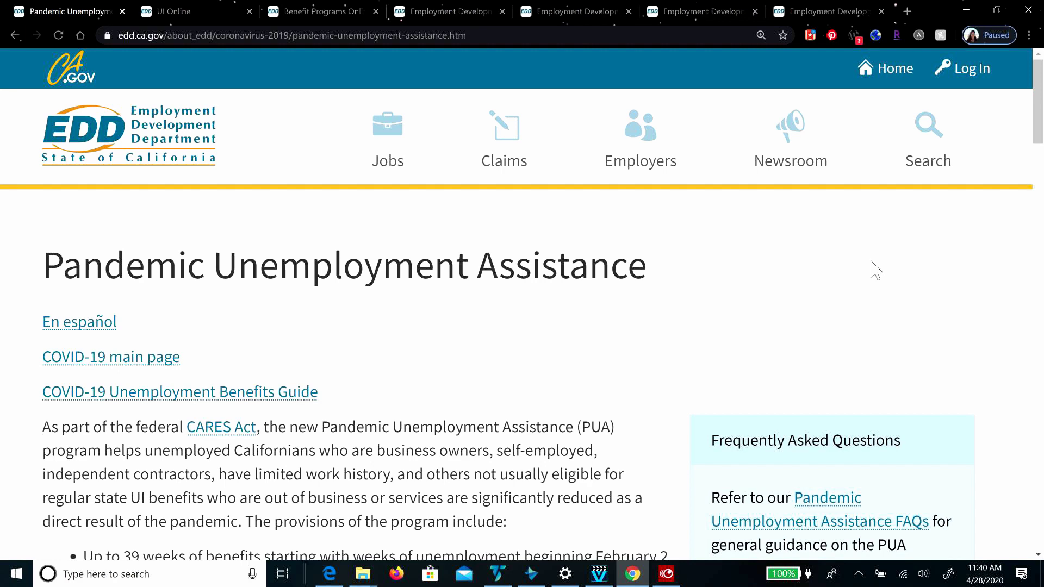
Step: Read the Pandemic Unemployment Assistance page, highlighting the 13-week federal extension provision and continuing to How to File a Claim
{"action": "scroll", "coordinate": [821, 272], "scroll_direction": "down", "scroll_amount": 3}
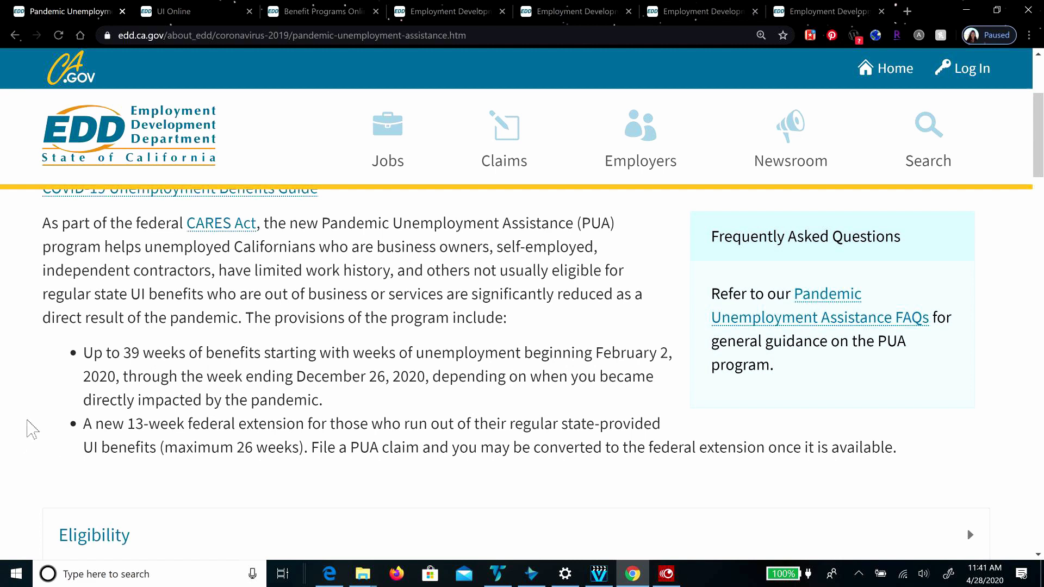
{"action": "left_click_drag", "start_coordinate": [85, 428], "coordinate": [284, 440]}
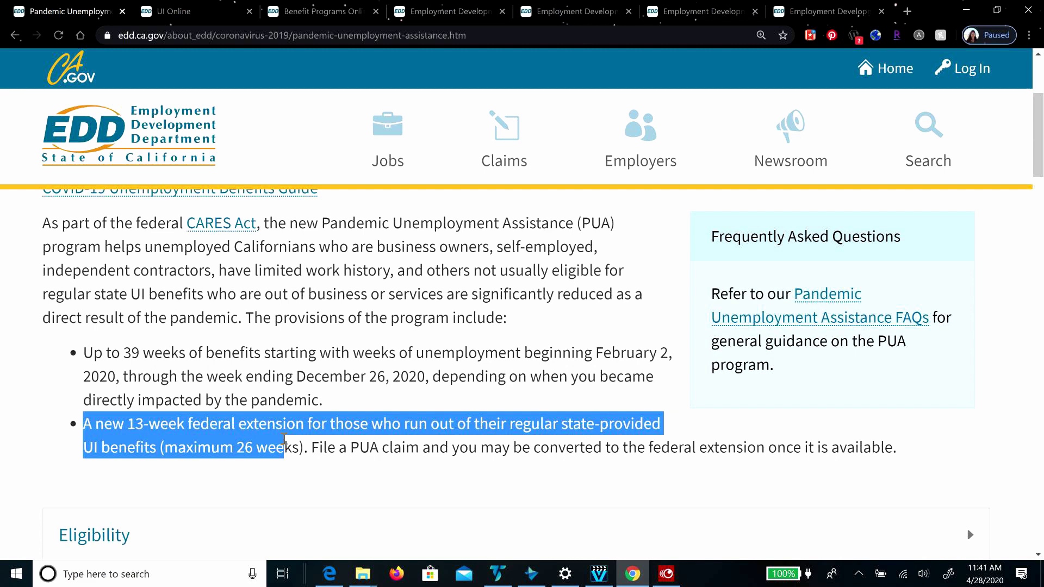
{"action": "left_click_drag", "start_coordinate": [284, 440], "coordinate": [783, 485]}
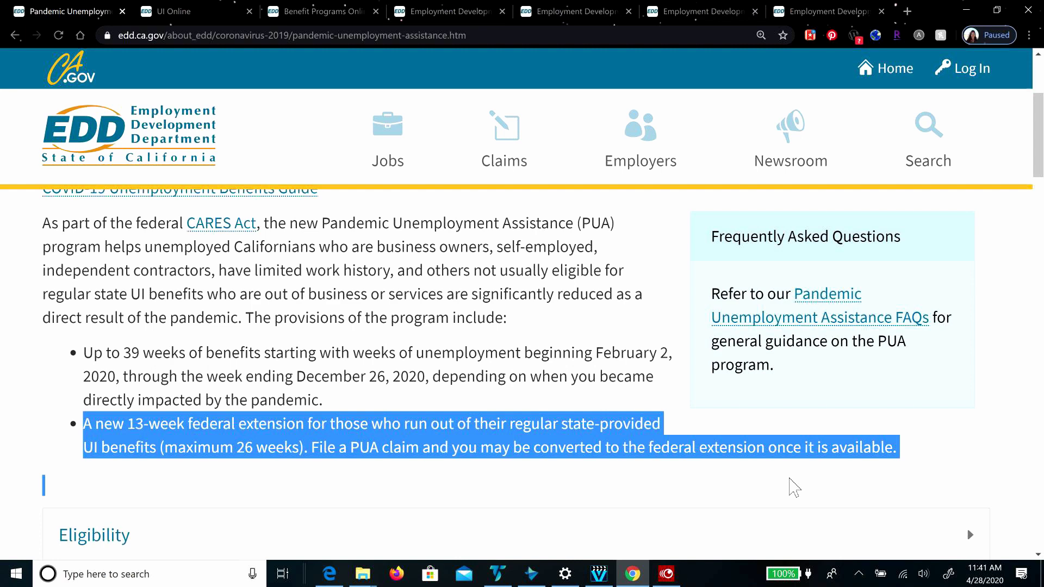
{"action": "left_click", "coordinate": [578, 409]}
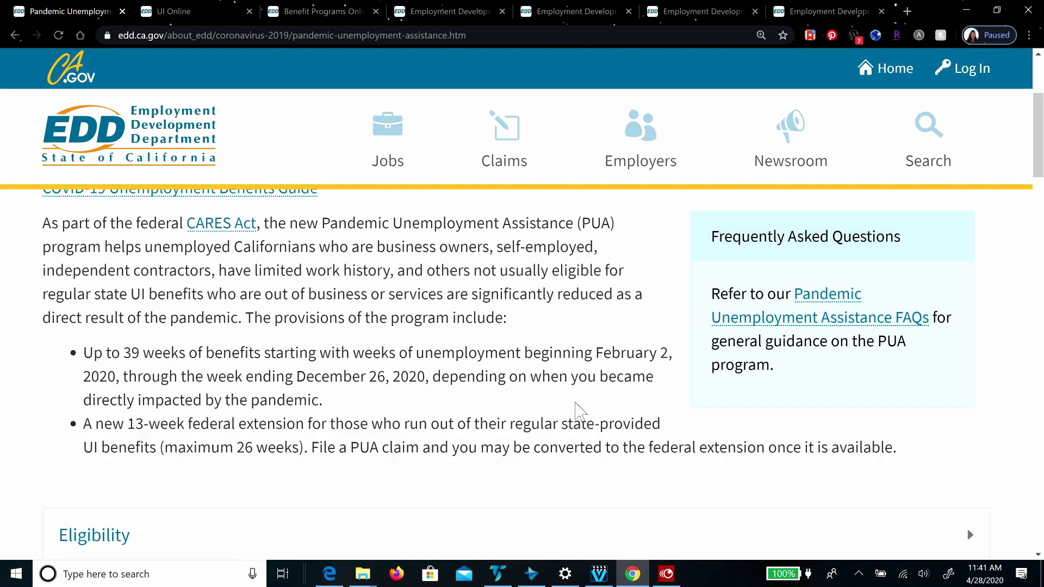
{"action": "scroll", "coordinate": [578, 409], "scroll_direction": "down", "scroll_amount": 5}
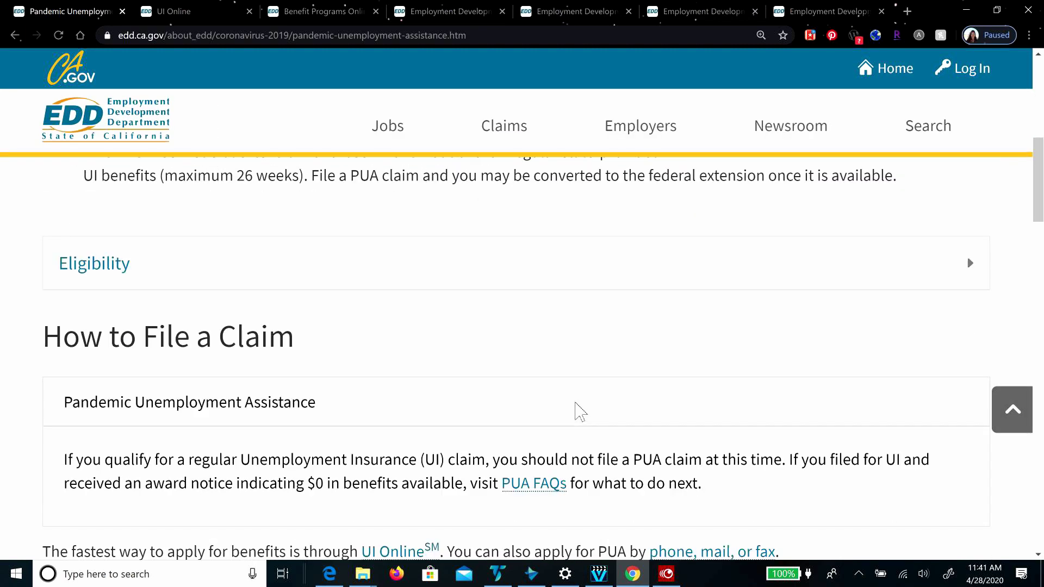
{"action": "scroll", "coordinate": [579, 412], "scroll_direction": "down", "scroll_amount": 2}
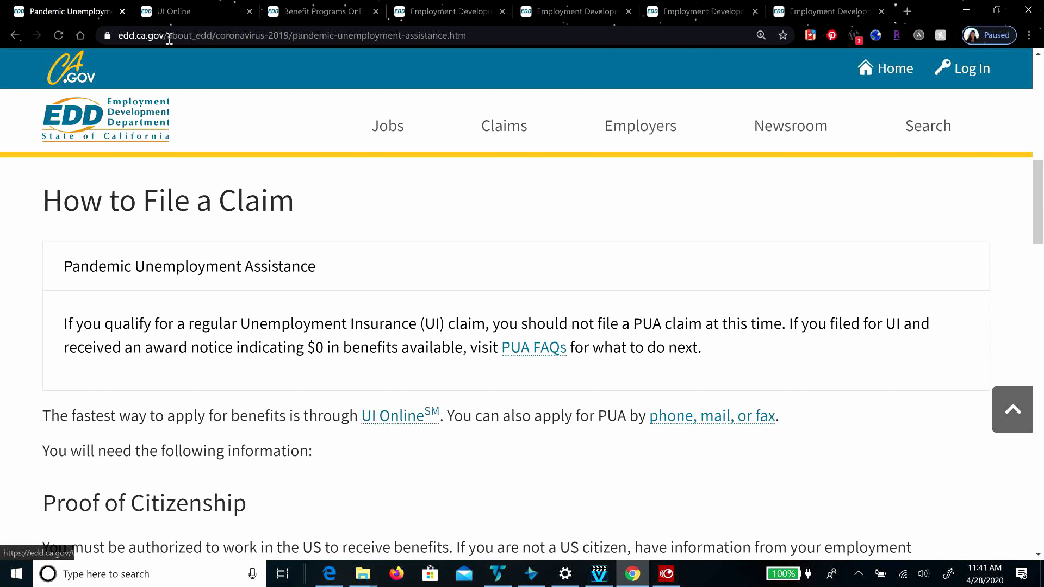
Step: Review the UI Online page's certification notice, highlighting the work-reporting and overpayment points, through to the Log In or Register section
{"action": "left_click", "coordinate": [173, 7]}
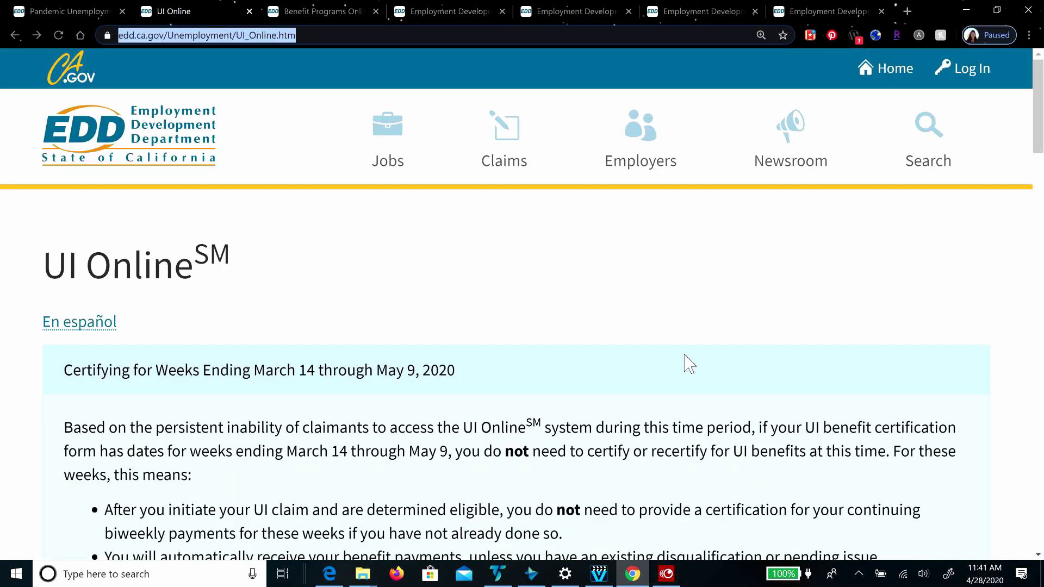
{"action": "scroll", "coordinate": [689, 364], "scroll_direction": "down", "scroll_amount": 1}
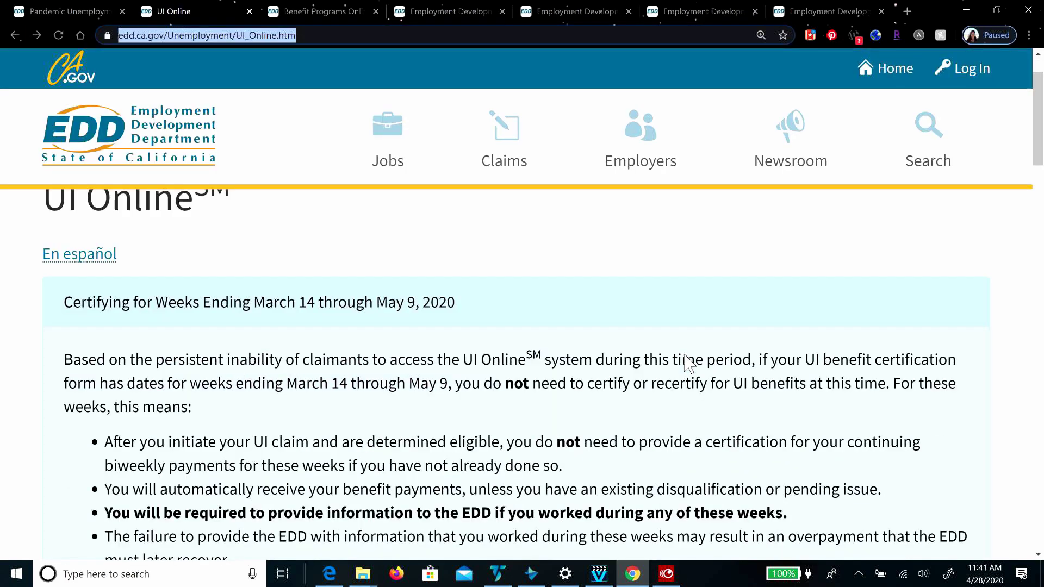
{"action": "scroll", "coordinate": [635, 328], "scroll_direction": "up", "scroll_amount": 1}
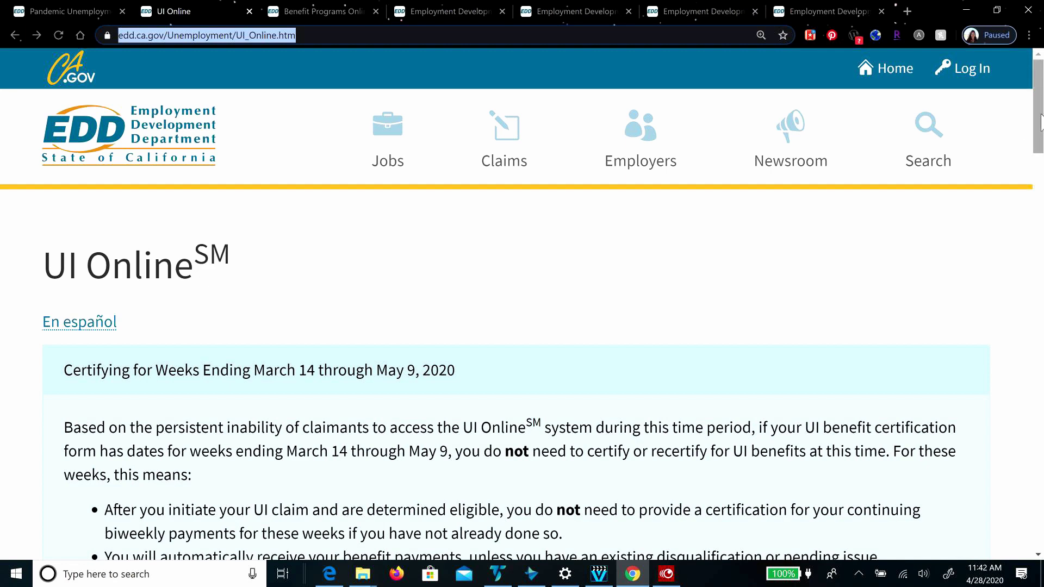
{"action": "left_click_drag", "start_coordinate": [1037, 129], "coordinate": [1036, 163]}
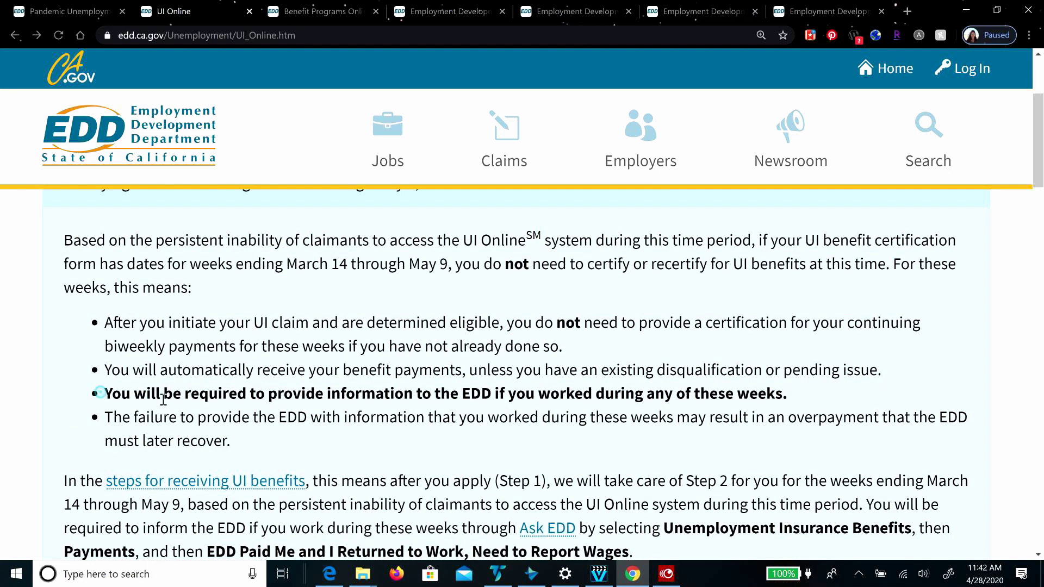
{"action": "left_click_drag", "start_coordinate": [103, 394], "coordinate": [844, 445]}
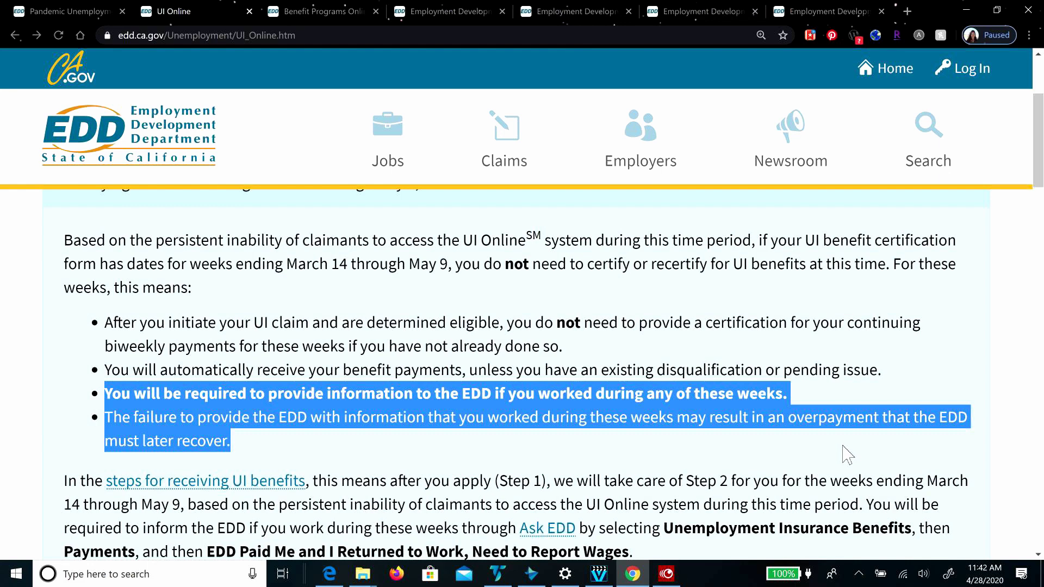
{"action": "left_click", "coordinate": [847, 454]}
{"action": "scroll", "coordinate": [846, 454], "scroll_direction": "down", "scroll_amount": 3}
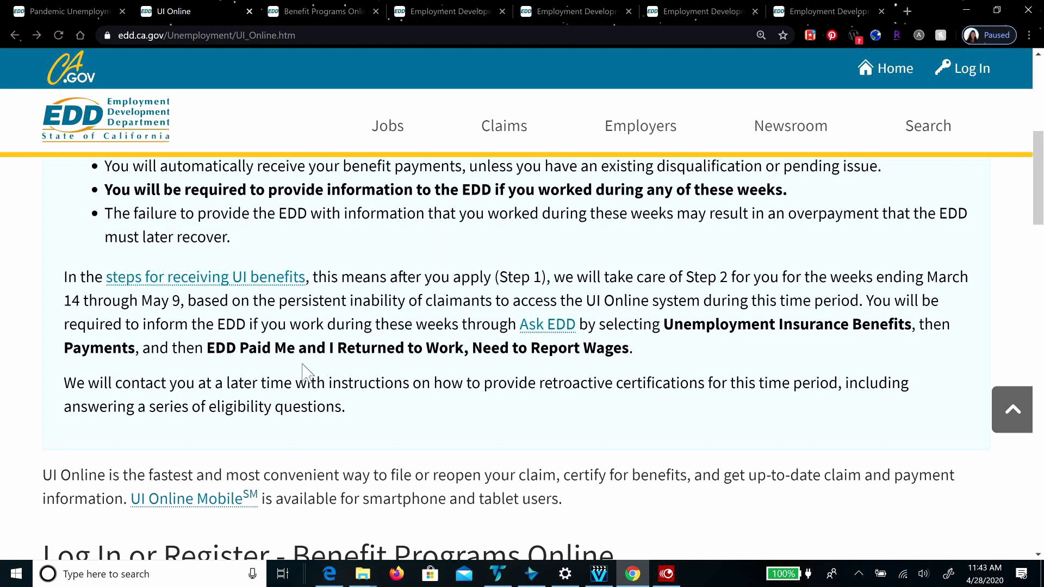
{"action": "scroll", "coordinate": [303, 372], "scroll_direction": "down", "scroll_amount": 4}
{"action": "scroll", "coordinate": [305, 365], "scroll_direction": "down", "scroll_amount": 1}
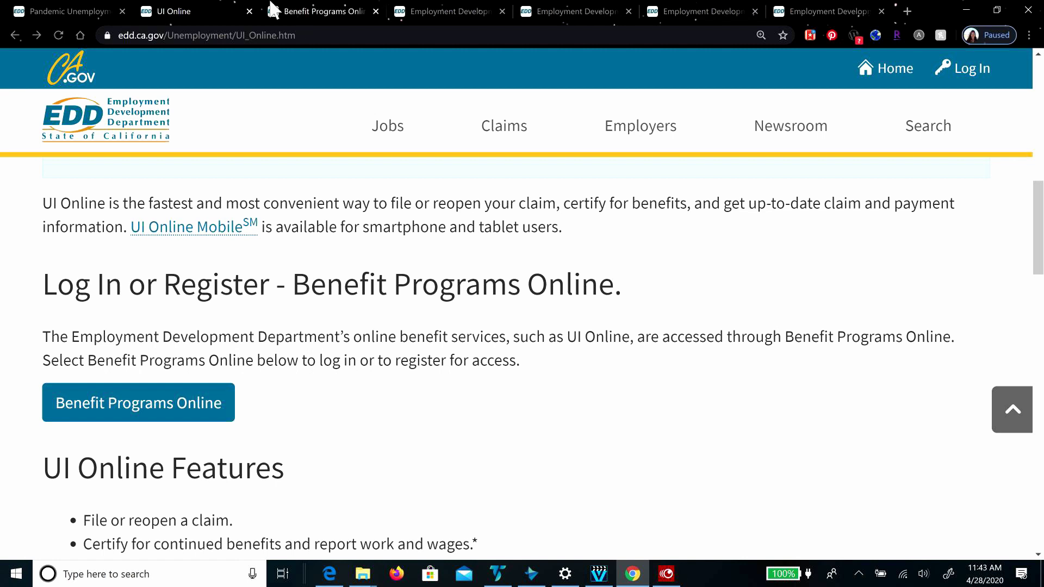
Step: Review how to access Benefit Programs Online, including the portal's Login and New Registration options
{"action": "left_click", "coordinate": [332, 11]}
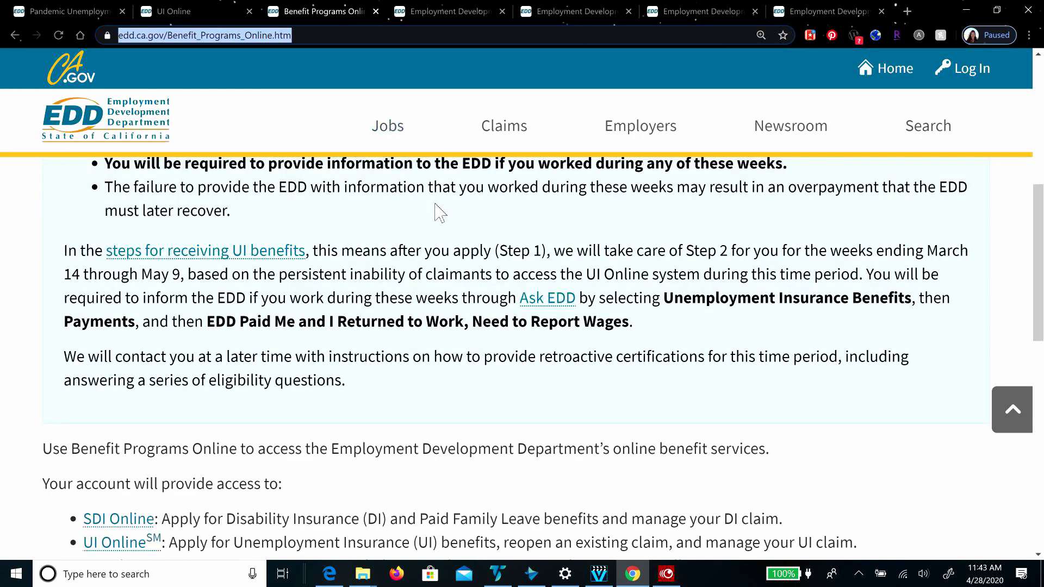
{"action": "scroll", "coordinate": [435, 212], "scroll_direction": "down", "scroll_amount": 6}
{"action": "scroll", "coordinate": [435, 205], "scroll_direction": "up", "scroll_amount": 3}
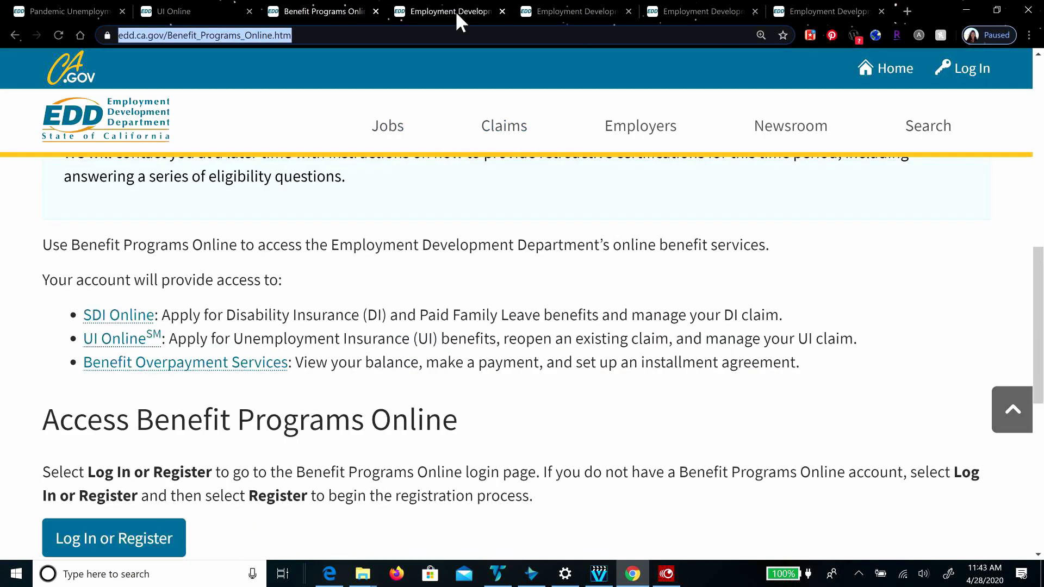
{"action": "left_click", "coordinate": [455, 10]}
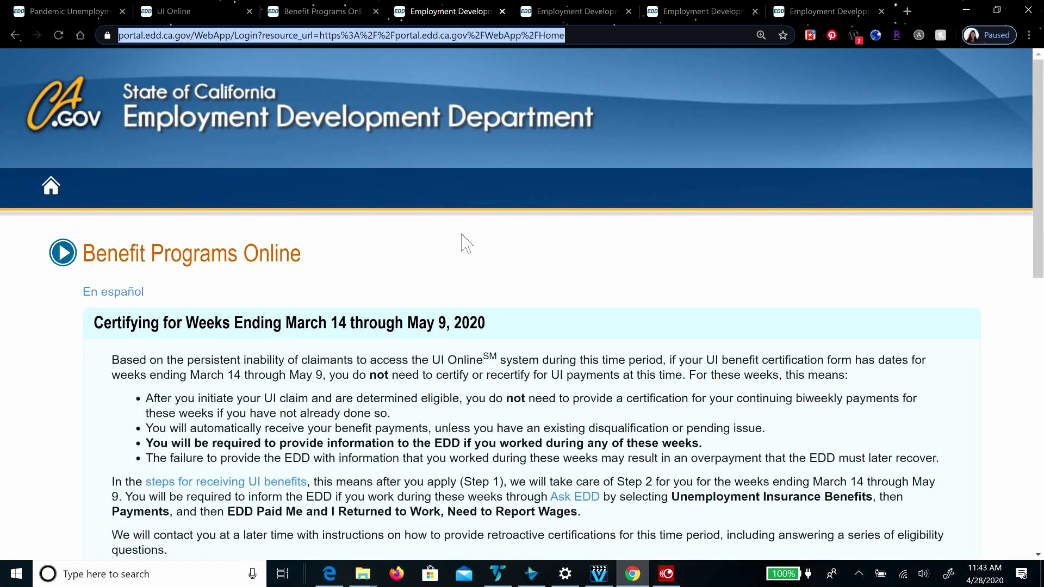
{"action": "scroll", "coordinate": [465, 242], "scroll_direction": "down", "scroll_amount": 3}
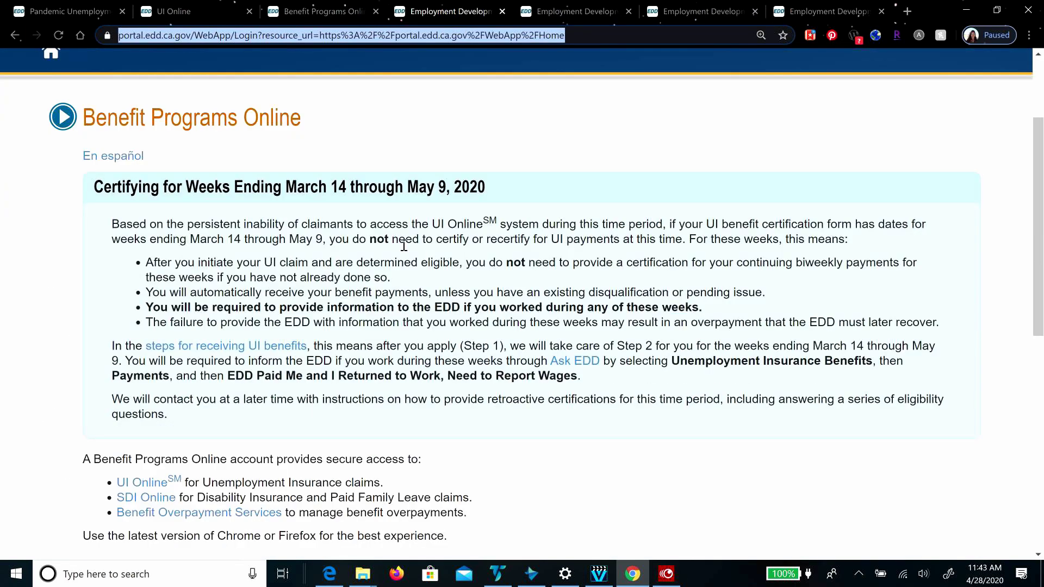
{"action": "scroll", "coordinate": [427, 293], "scroll_direction": "down", "scroll_amount": 6}
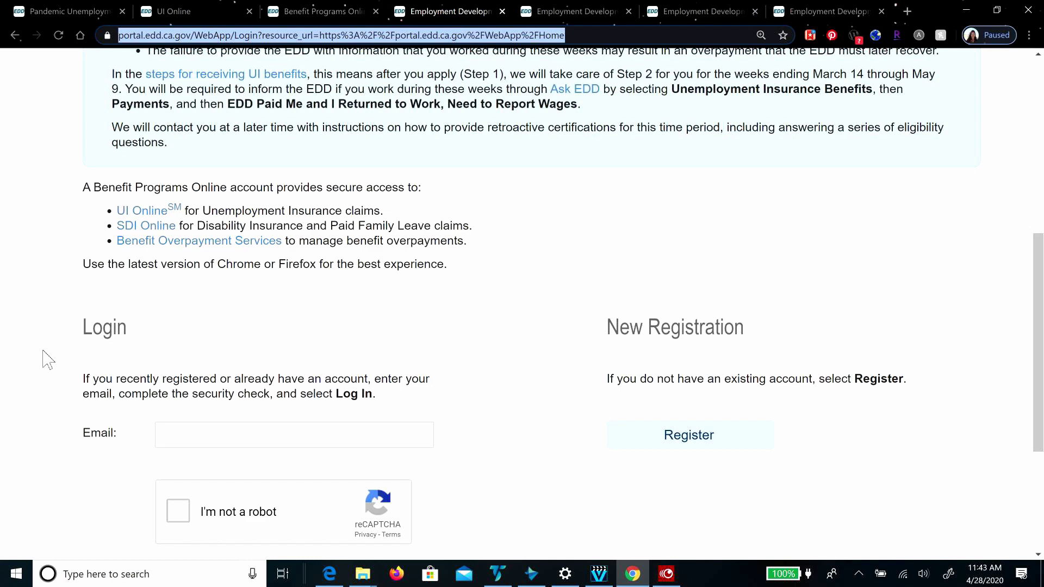
Step: Read the registration Terms and Conditions, highlighting the full paragraph on responsibility for the account's email address and password
{"action": "left_click", "coordinate": [556, 10]}
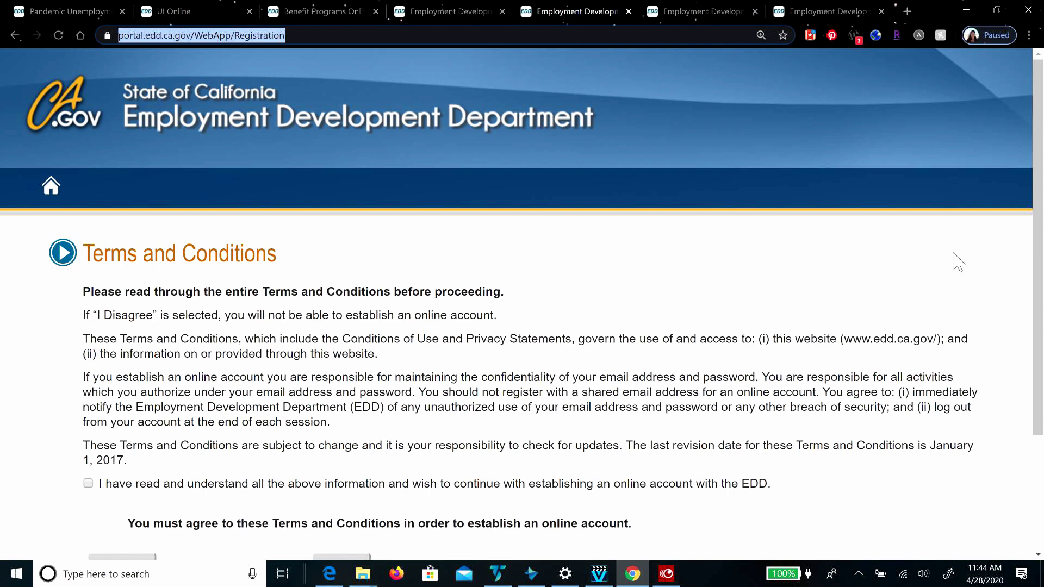
{"action": "left_click", "coordinate": [1038, 269]}
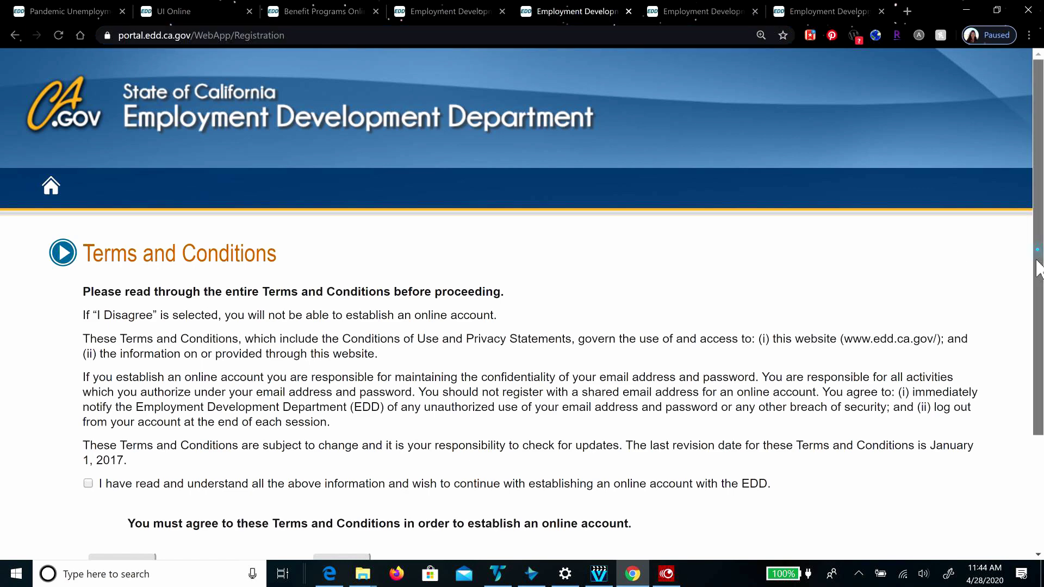
{"action": "left_click_drag", "start_coordinate": [1038, 269], "coordinate": [1039, 302]}
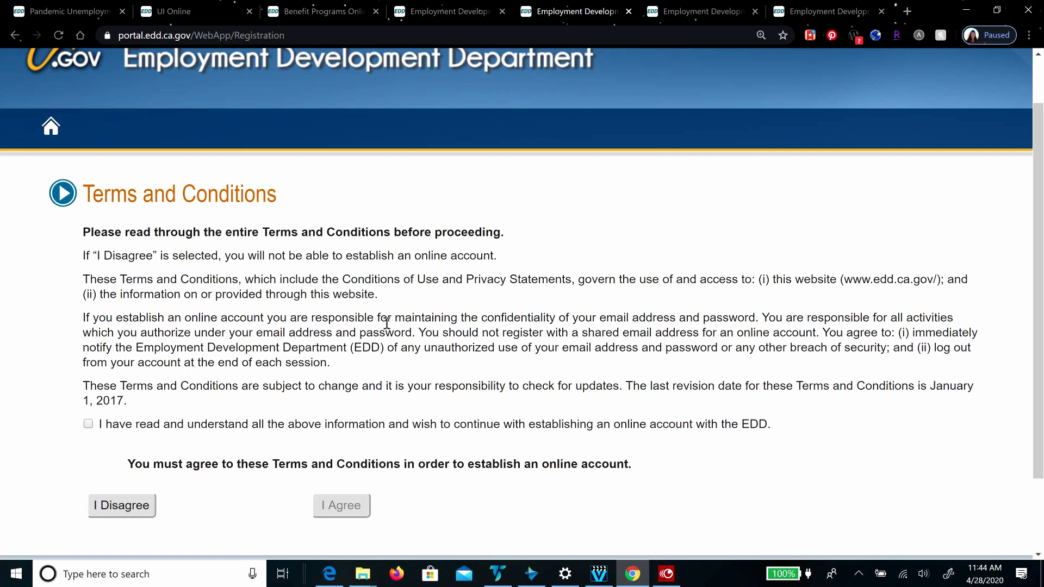
{"action": "left_click_drag", "start_coordinate": [81, 319], "coordinate": [789, 317]}
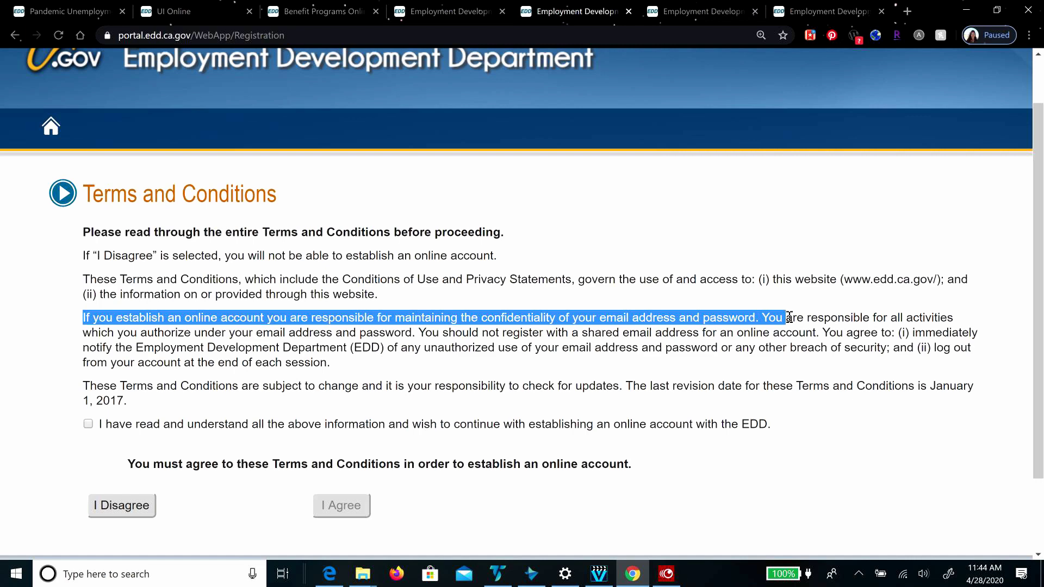
{"action": "left_click_drag", "start_coordinate": [789, 317], "coordinate": [808, 334]}
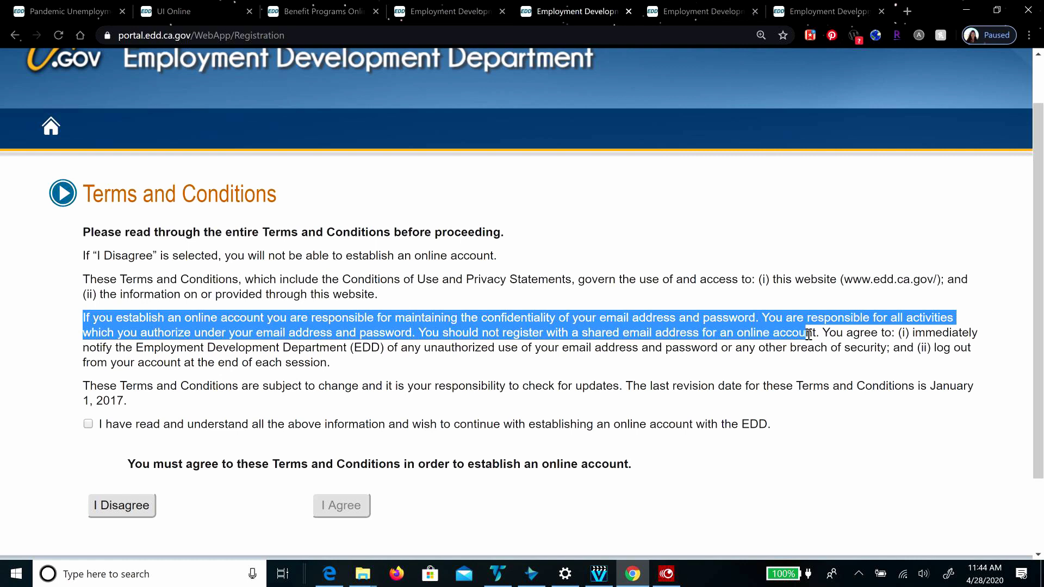
{"action": "left_click_drag", "start_coordinate": [808, 334], "coordinate": [816, 351]}
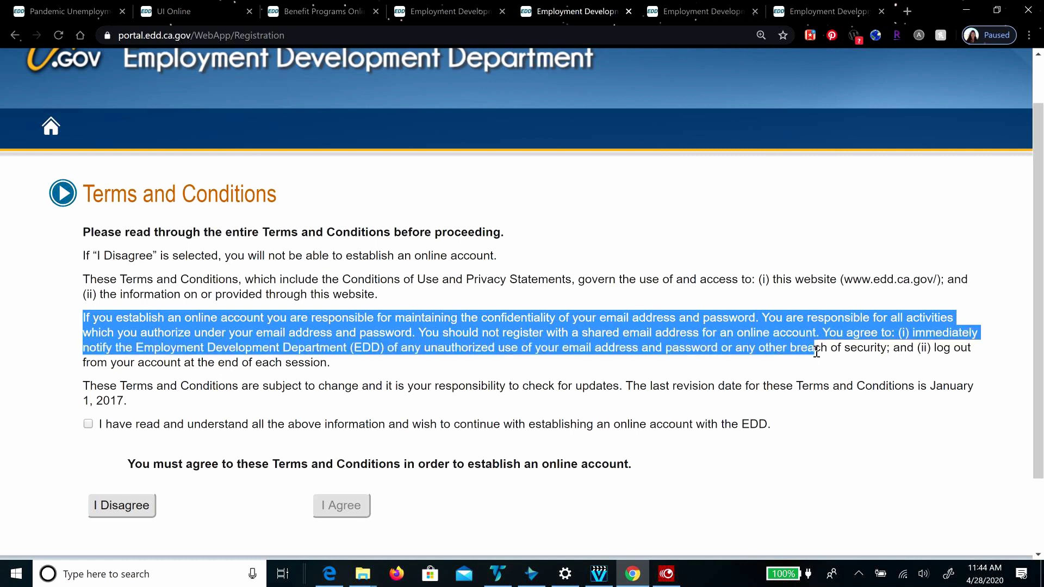
{"action": "left_click_drag", "start_coordinate": [816, 351], "coordinate": [821, 366]}
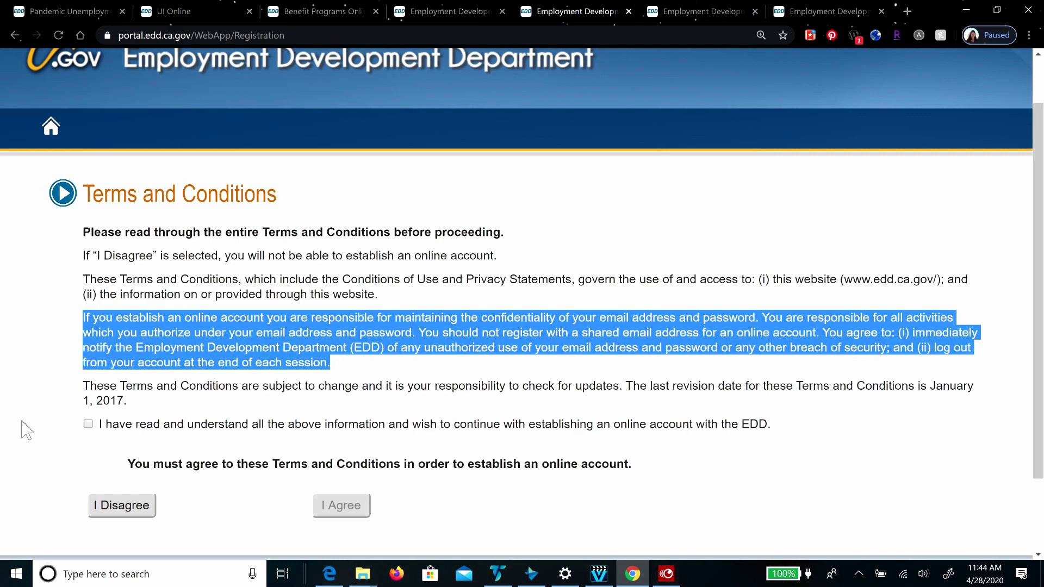
Step: Confirm having read the Terms and Conditions and agree to them to open the account registration form
{"action": "left_click", "coordinate": [674, 18]}
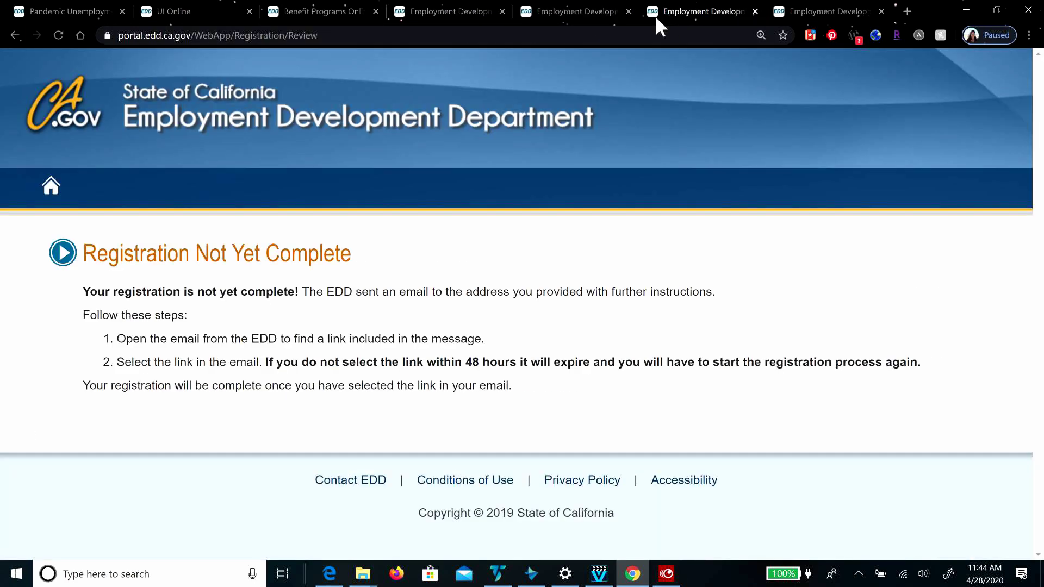
{"action": "left_click", "coordinate": [562, 12]}
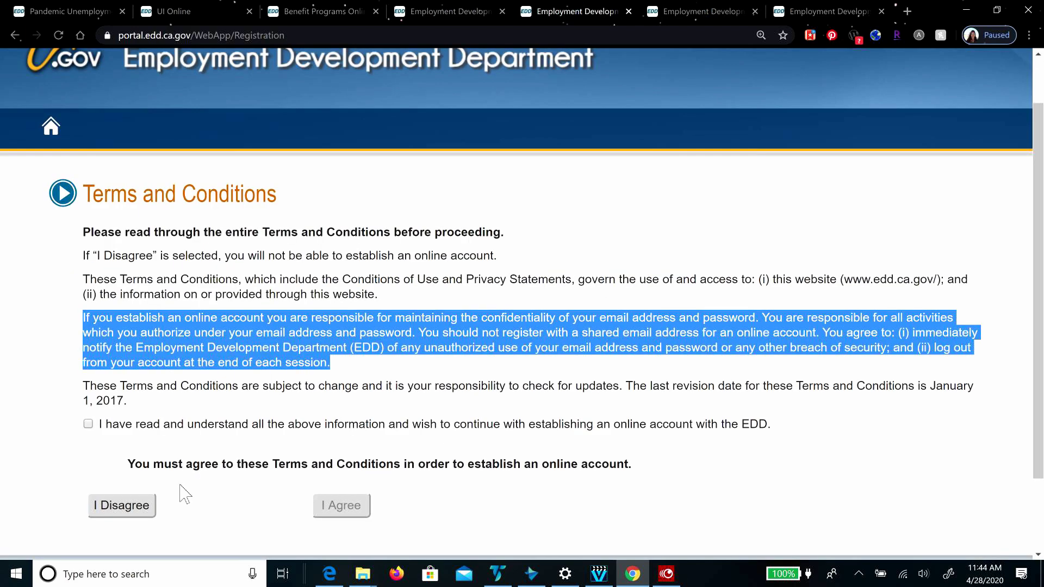
{"action": "left_click", "coordinate": [87, 424]}
{"action": "left_click", "coordinate": [357, 508]}
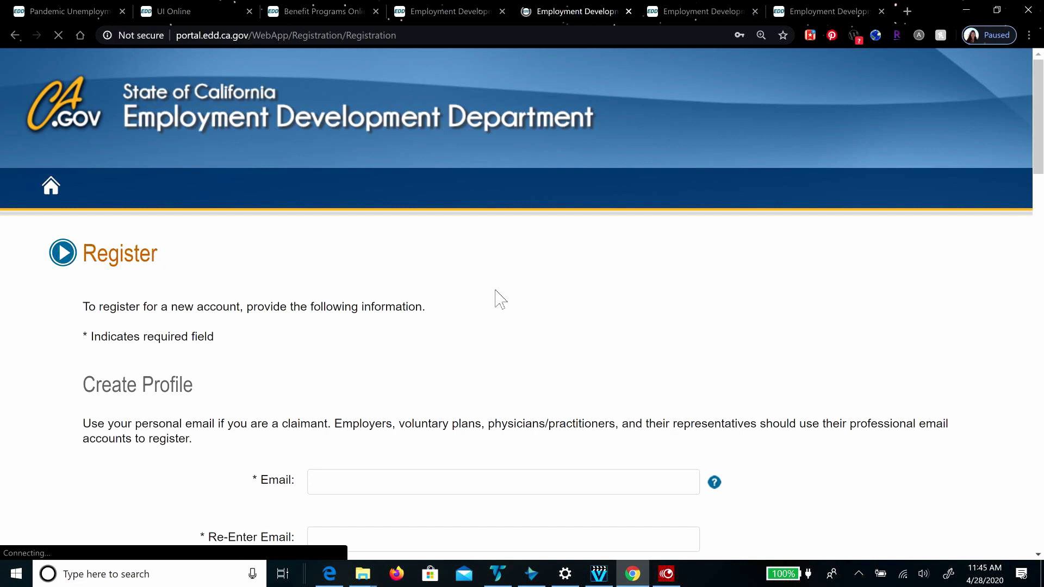
Step: Examine the registration form from the Create Profile fields through to the Personal Image and Caption section
{"action": "scroll", "coordinate": [522, 306], "scroll_direction": "down", "scroll_amount": 5}
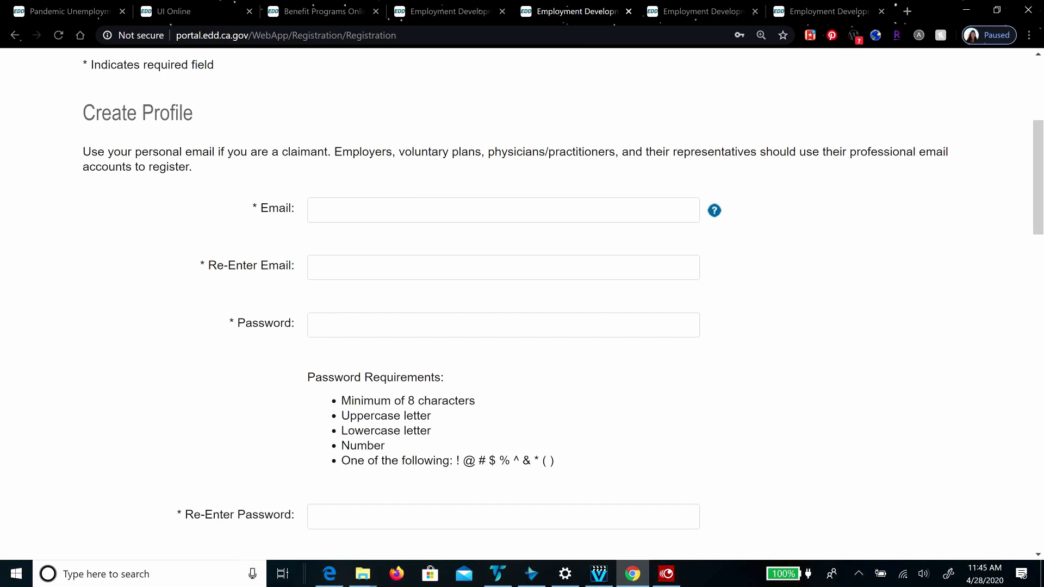
{"action": "left_click", "coordinate": [1041, 170]}
{"action": "left_click_drag", "start_coordinate": [1041, 169], "coordinate": [1038, 417]}
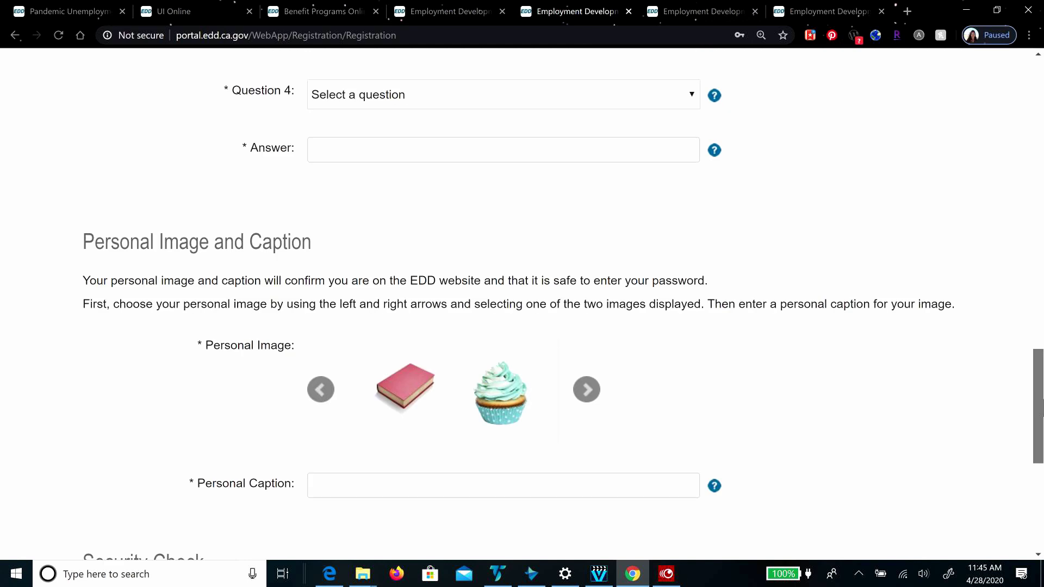
Step: Browse through the available personal images in the registration form without selecting one
{"action": "left_click", "coordinate": [587, 394]}
{"action": "left_click", "coordinate": [587, 390]}
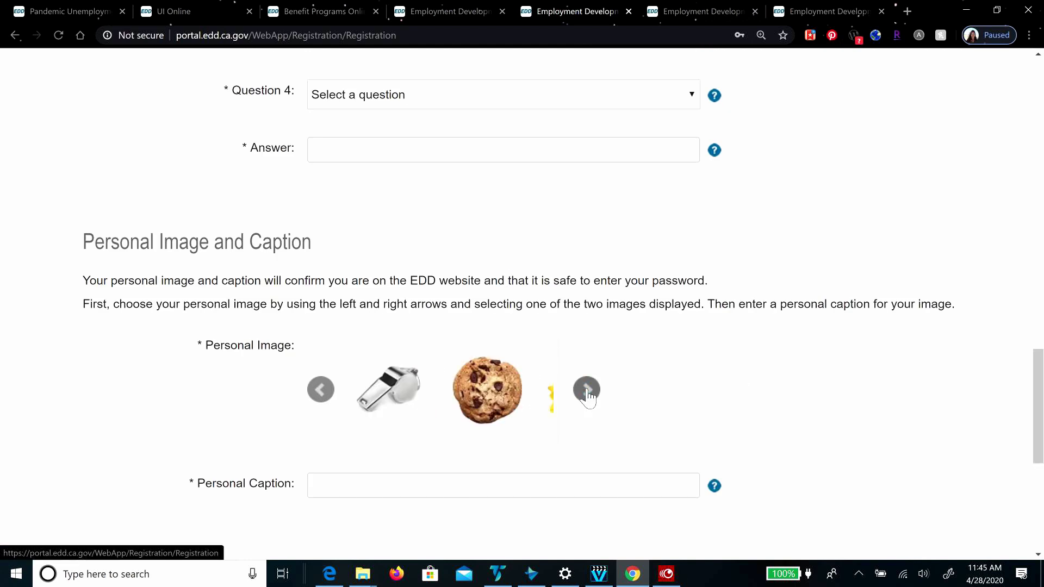
{"action": "left_click", "coordinate": [587, 390]}
{"action": "left_click", "coordinate": [586, 390]}
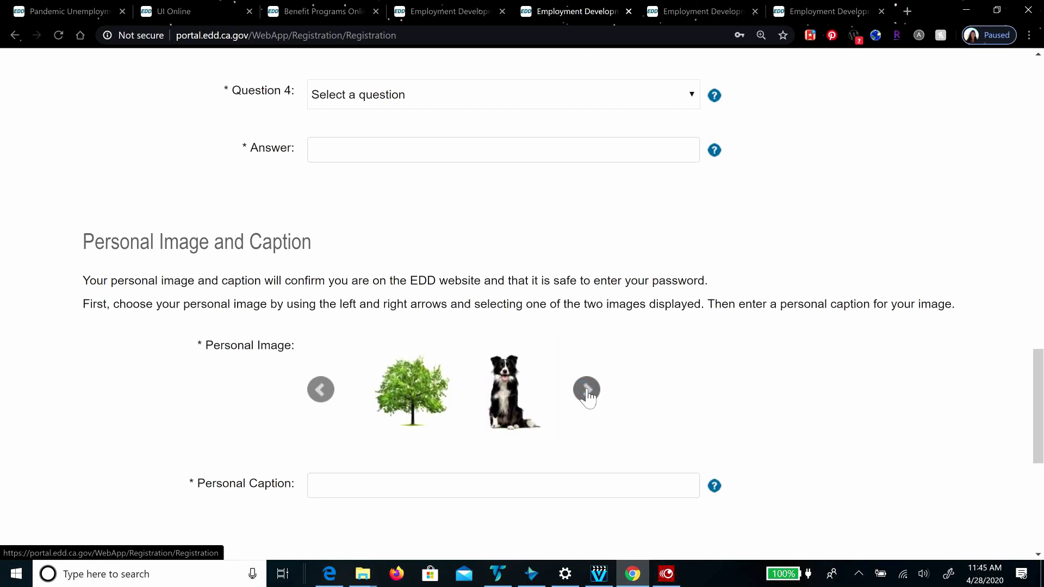
{"action": "left_click", "coordinate": [587, 391]}
{"action": "left_click", "coordinate": [586, 391]}
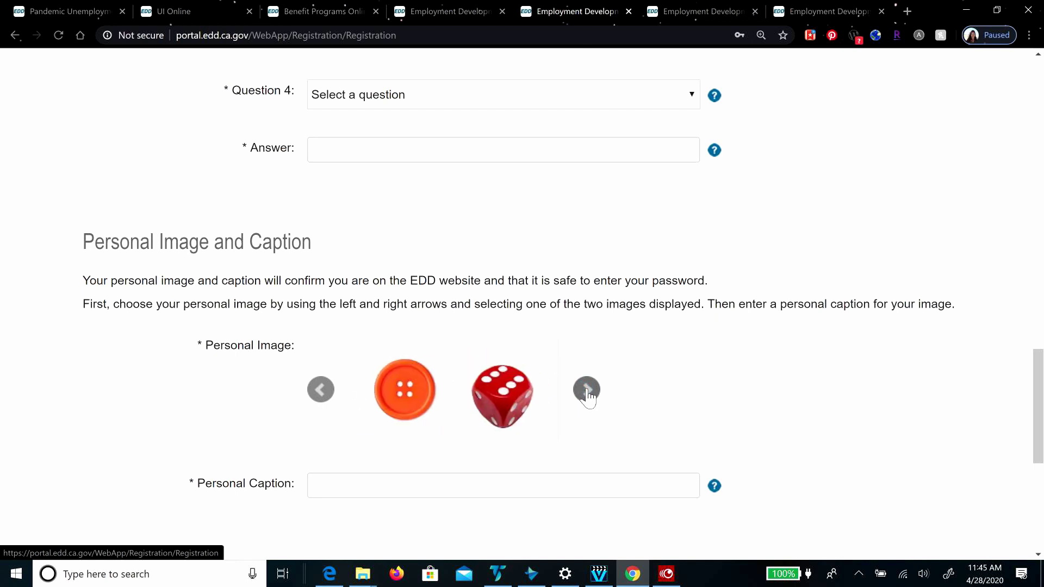
{"action": "left_click", "coordinate": [587, 390]}
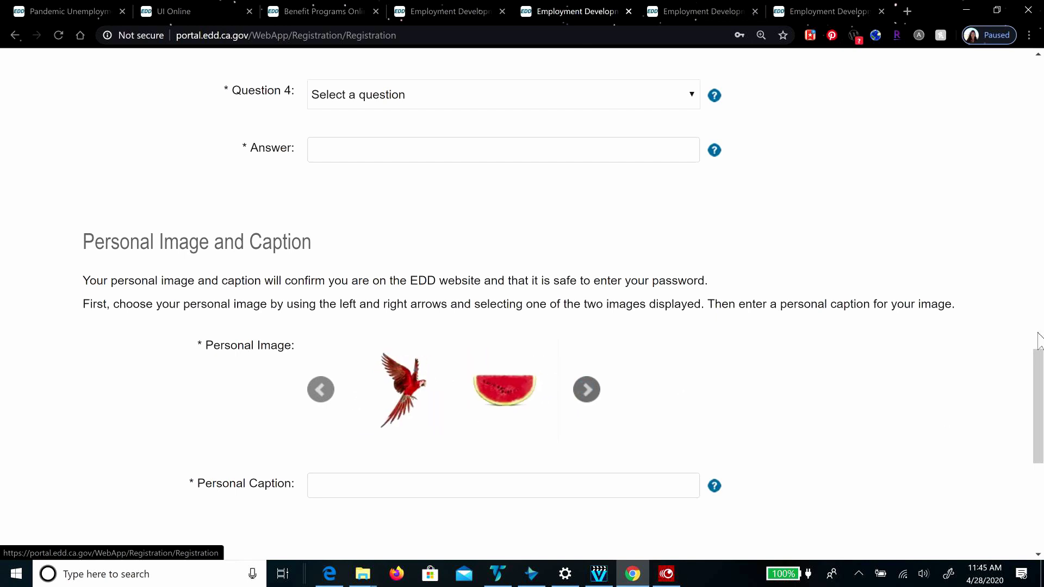
Step: View the Registration Not Yet Complete page and highlight the warning about the email link's 48-hour expiry
{"action": "left_click_drag", "start_coordinate": [1038, 375], "coordinate": [771, 11]}
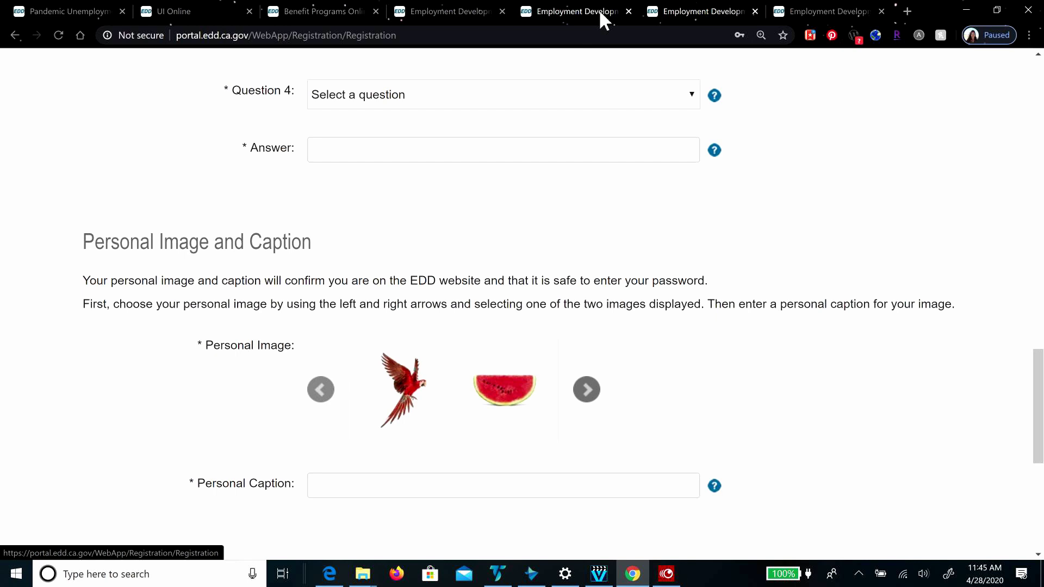
{"action": "left_click", "coordinate": [689, 17]}
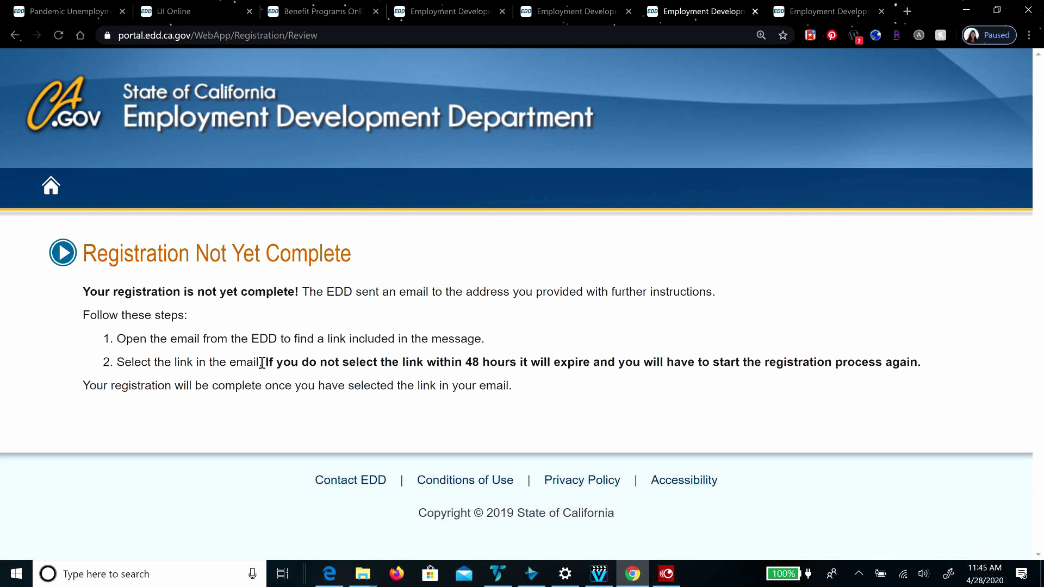
{"action": "left_click_drag", "start_coordinate": [261, 362], "coordinate": [933, 367]}
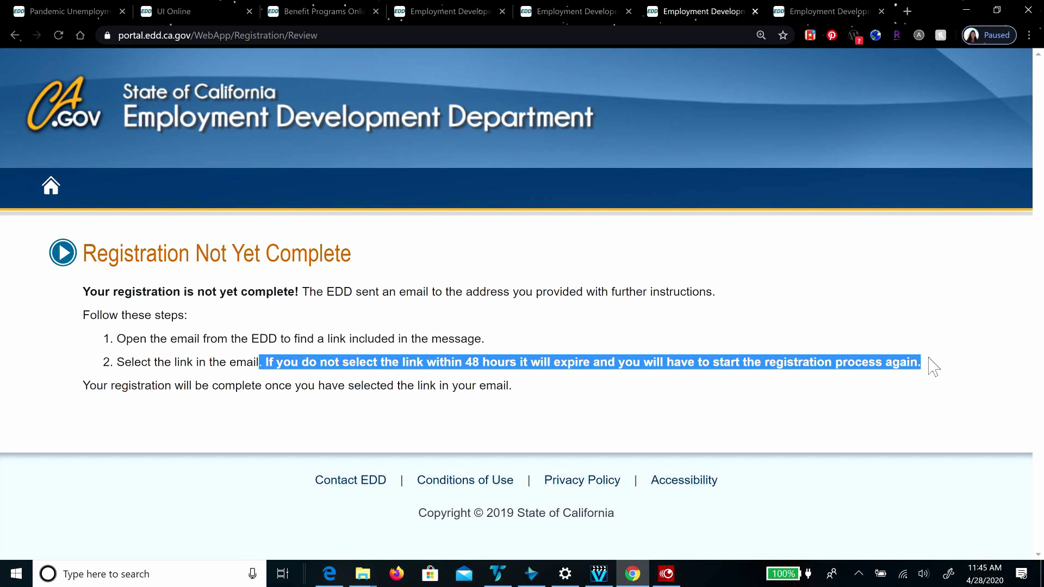
Step: View the Registration Success page and return from it to the Benefit Programs Online login page
{"action": "left_click", "coordinate": [825, 13]}
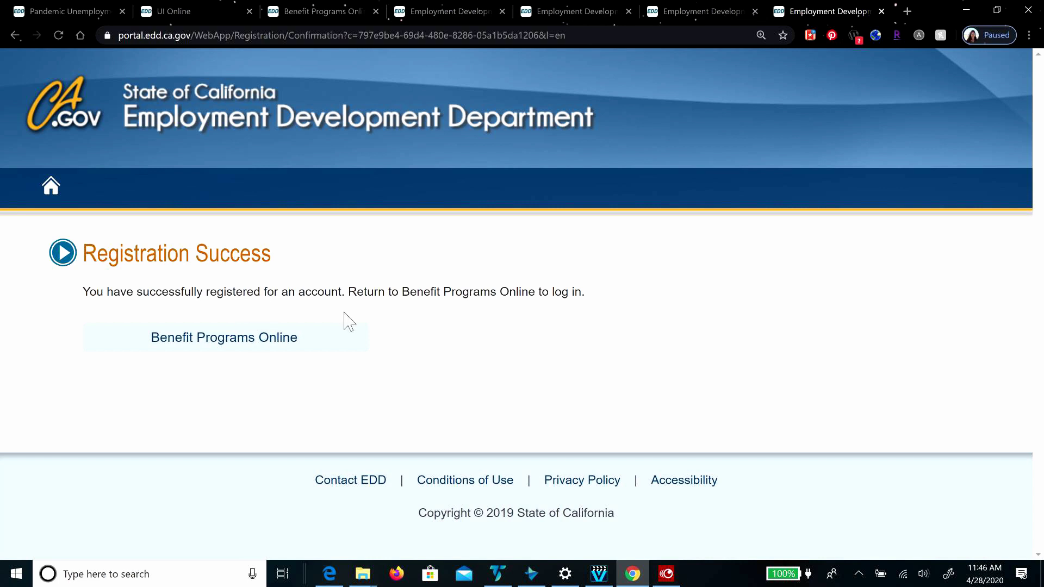
{"action": "left_click", "coordinate": [276, 339]}
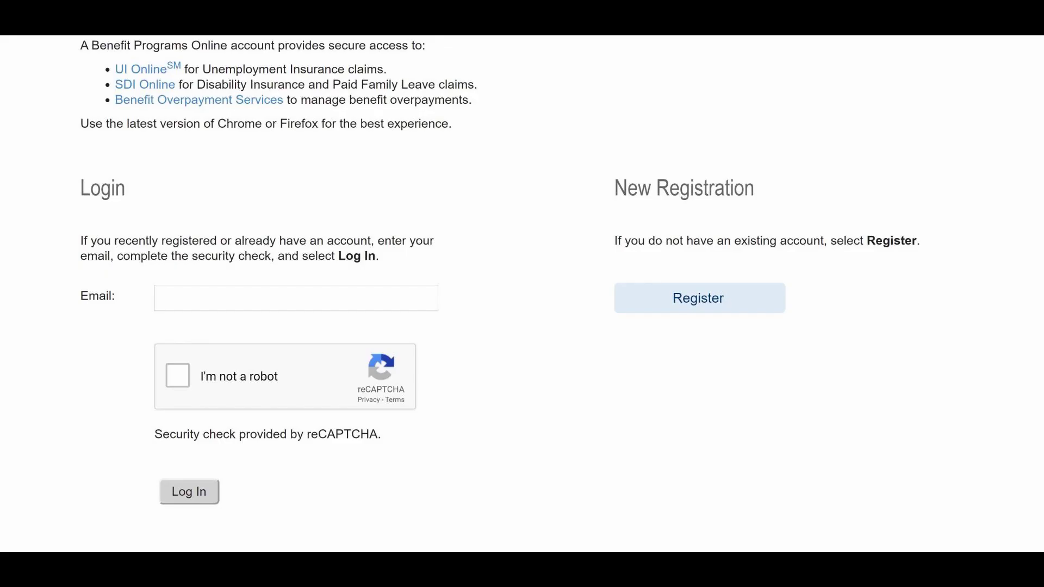